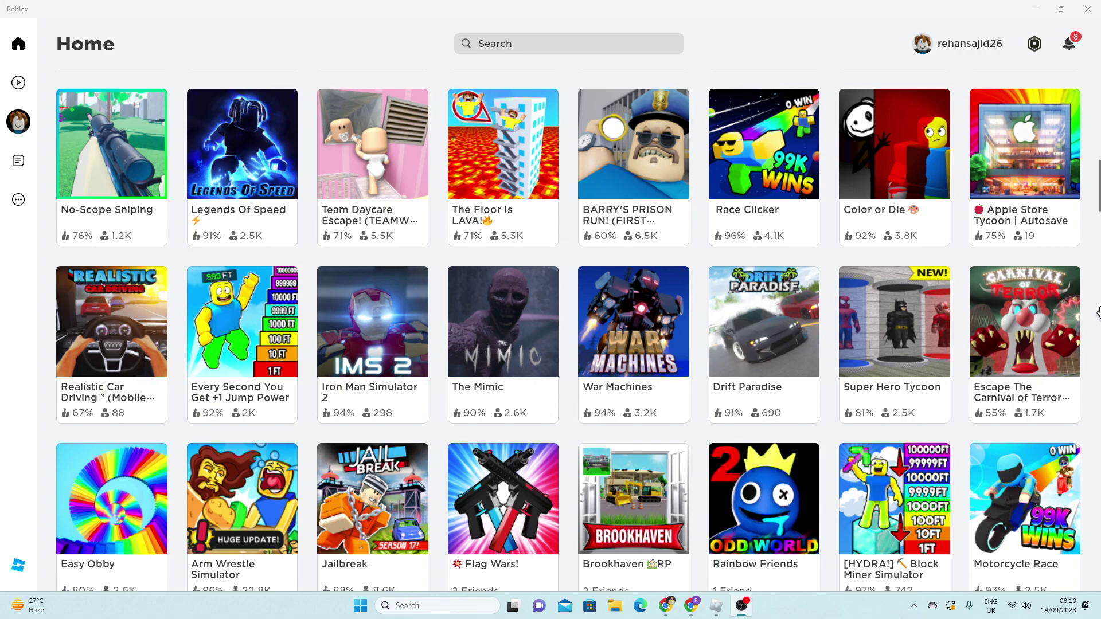
scroll(1098, 312, "up", 10)
scroll(995, 411, "up", 5)
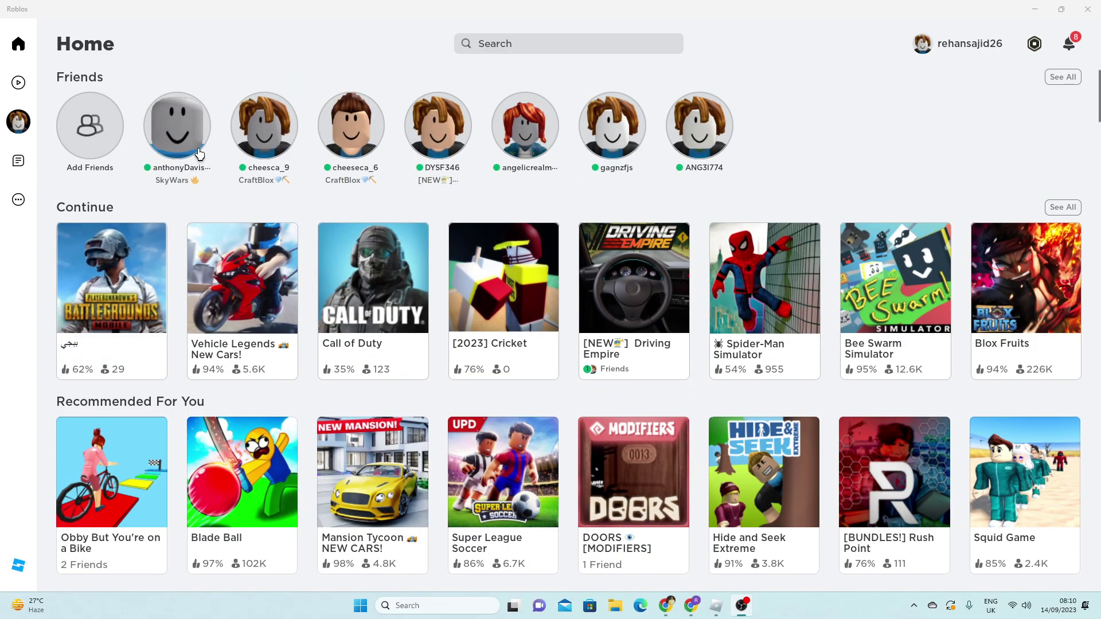
scroll(685, 322, "down", 2)
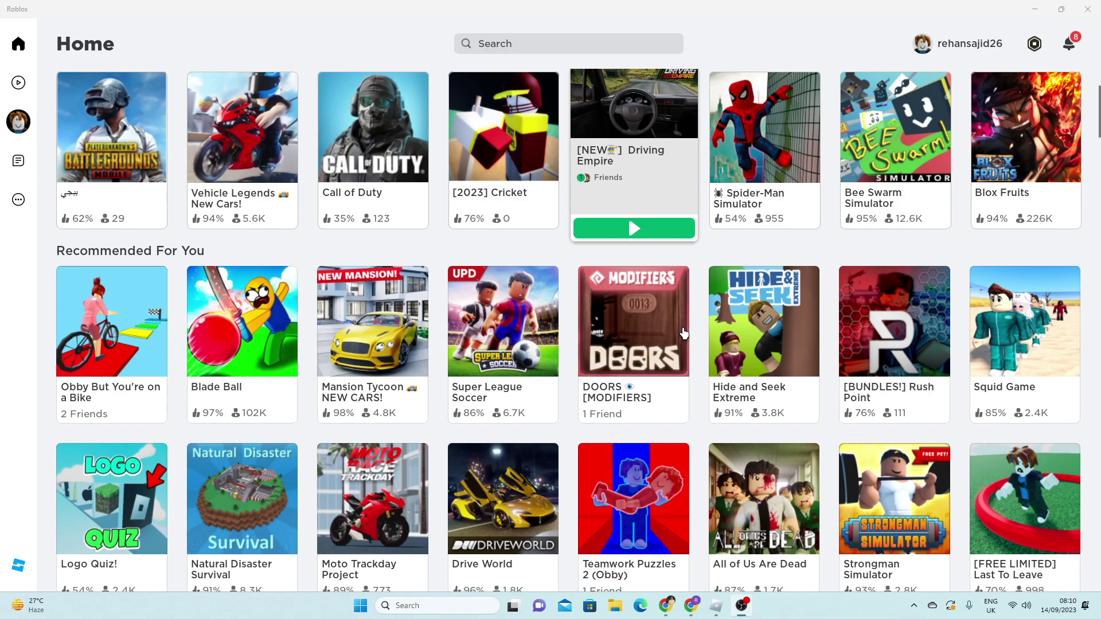
scroll(686, 322, "down", 3)
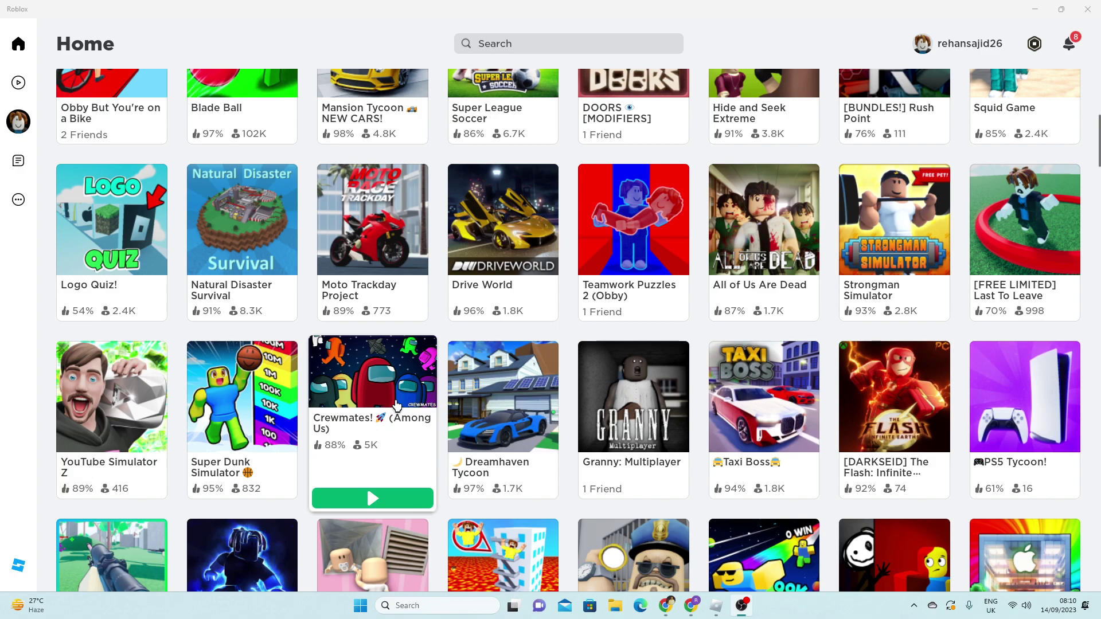
mouse_move(634, 395)
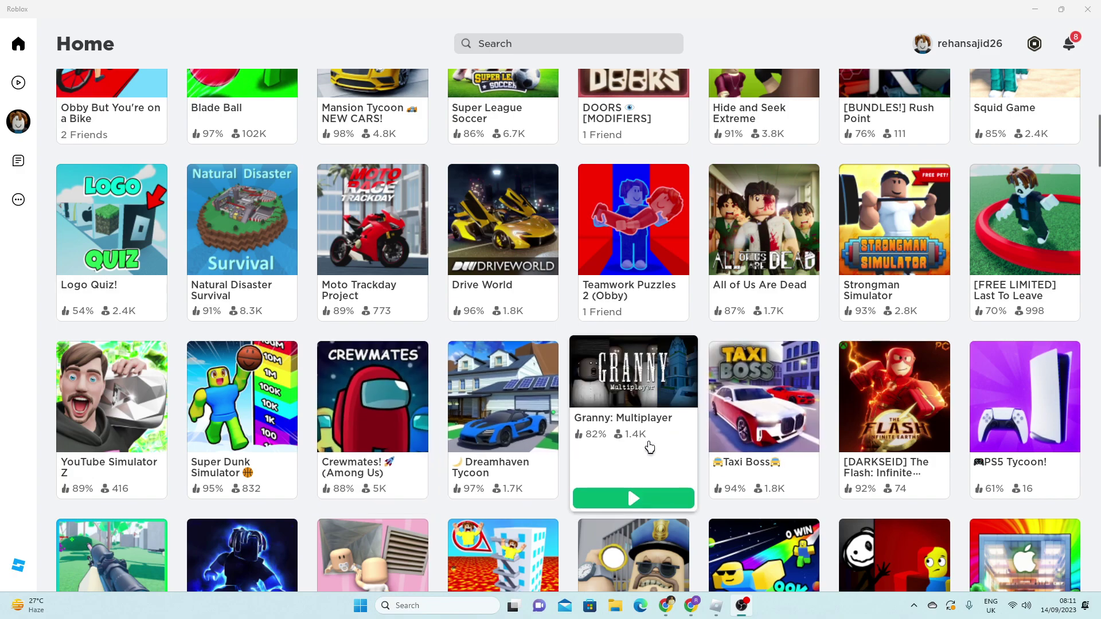
- Launch Granny: Multiplayer and bring up the in-game menu with the player list
left_click(647, 501)
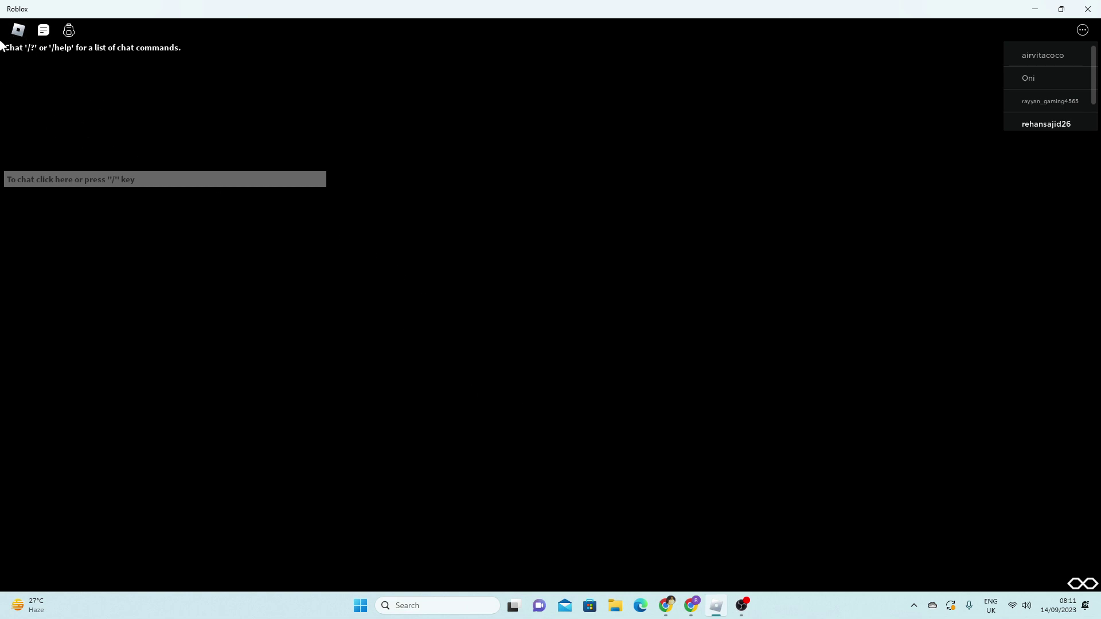
left_click(17, 30)
left_click(19, 35)
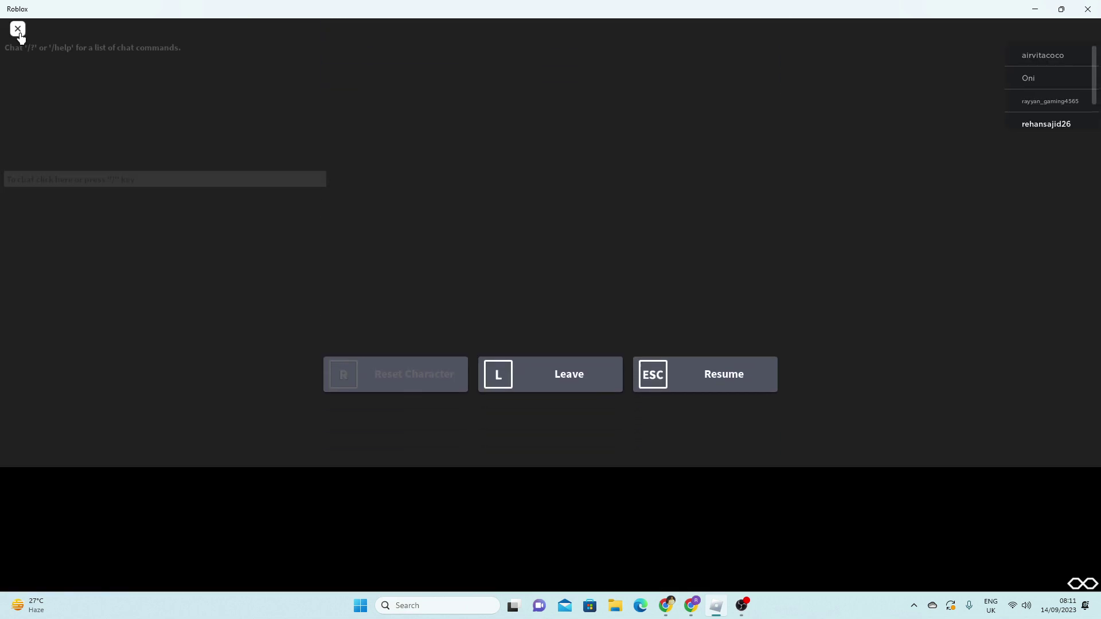
left_click(18, 29)
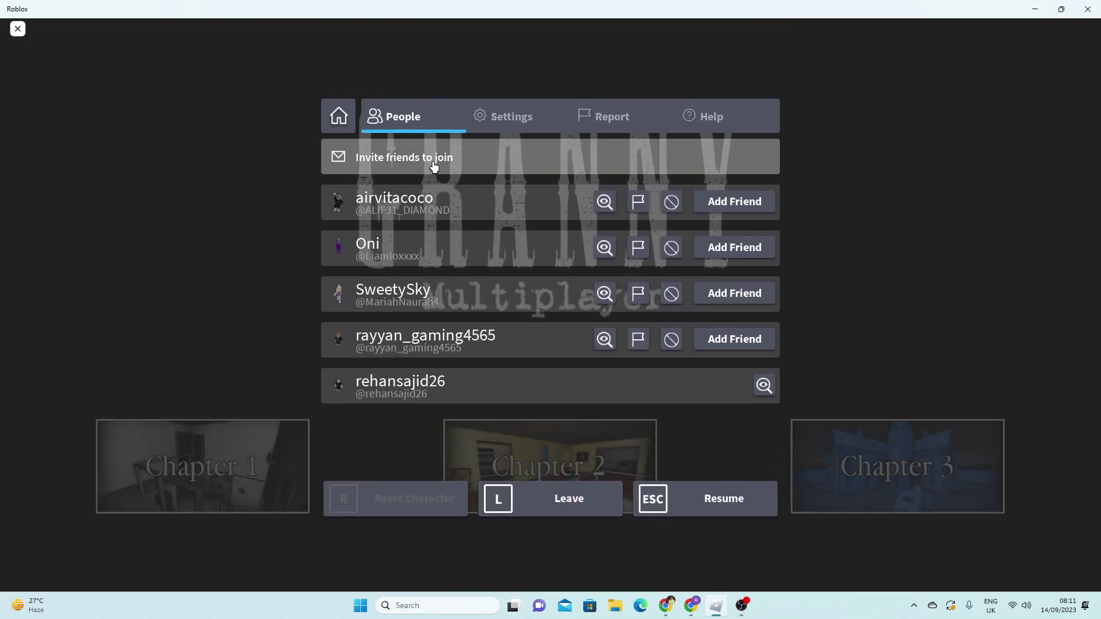
left_click(451, 166)
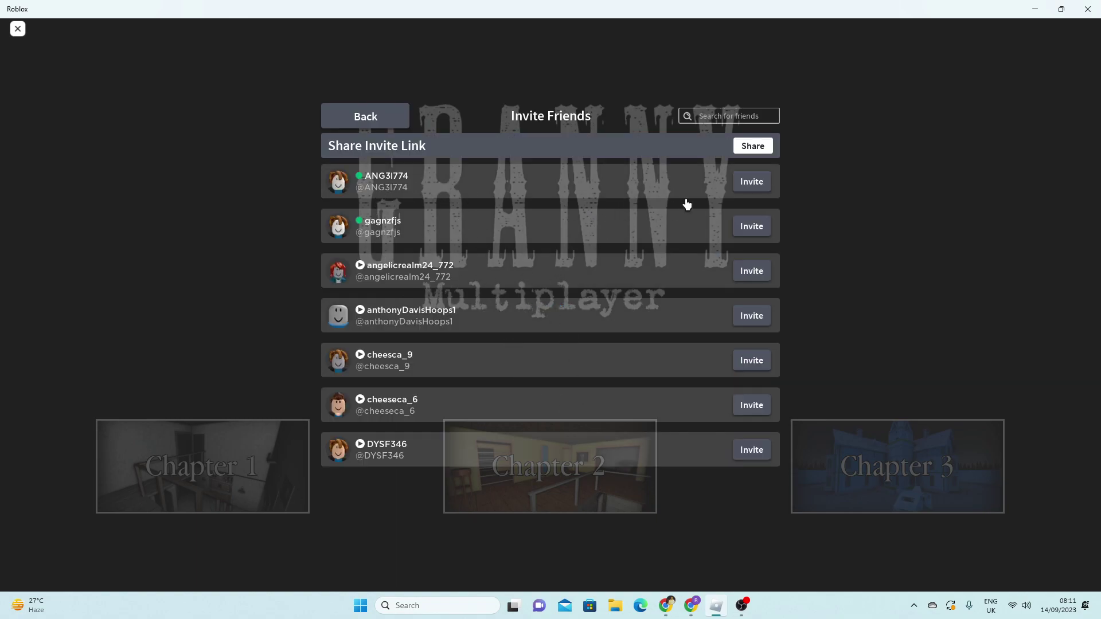
left_click(754, 184)
left_click(756, 229)
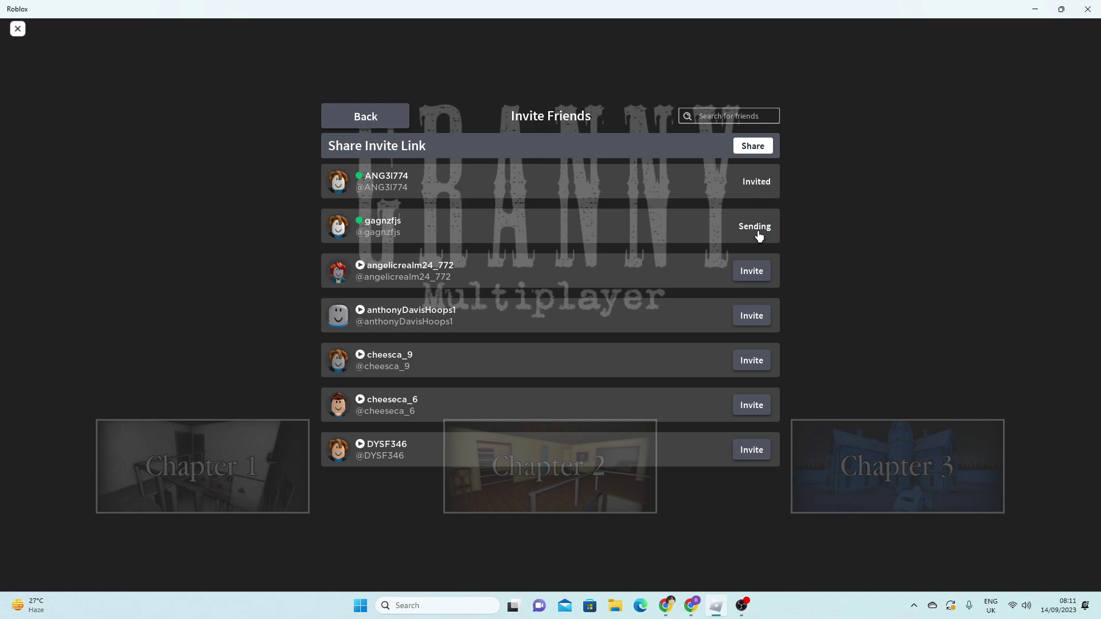
left_click(752, 271)
left_click(752, 315)
left_click(752, 361)
left_click(753, 406)
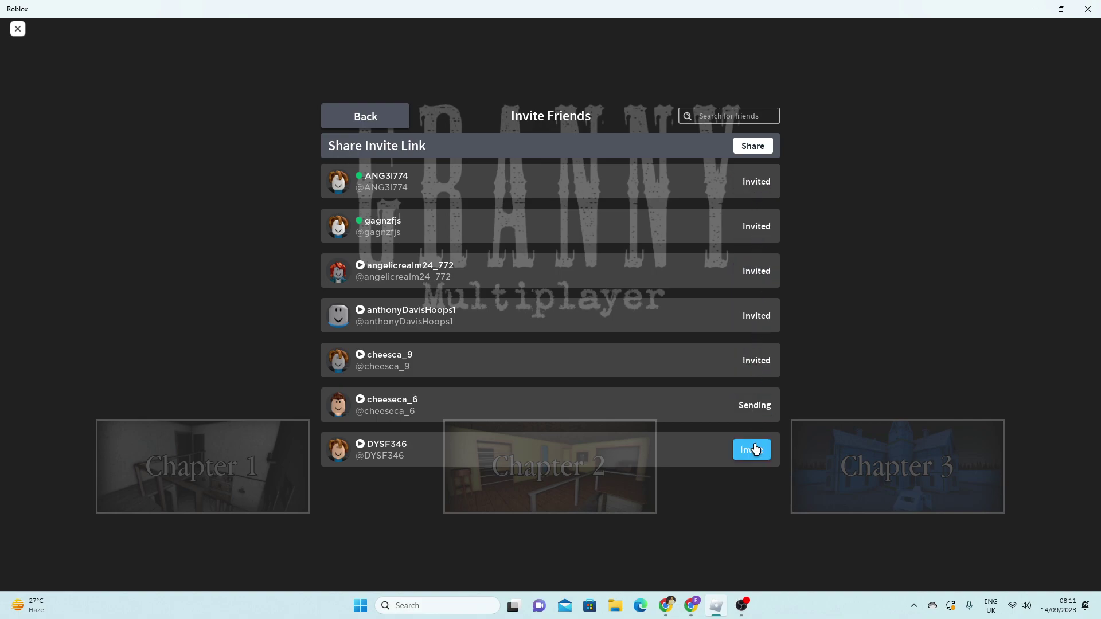
left_click(752, 450)
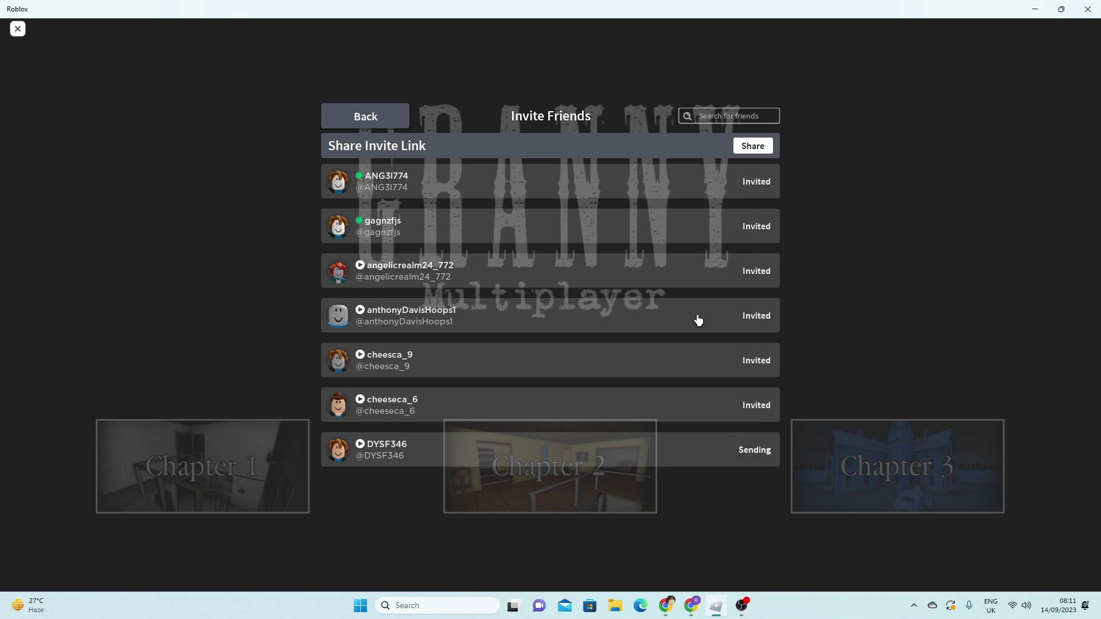
left_click(753, 147)
- Close the invite overlay, then leave Granny: Multiplayer and confirm the exit
left_click(16, 30)
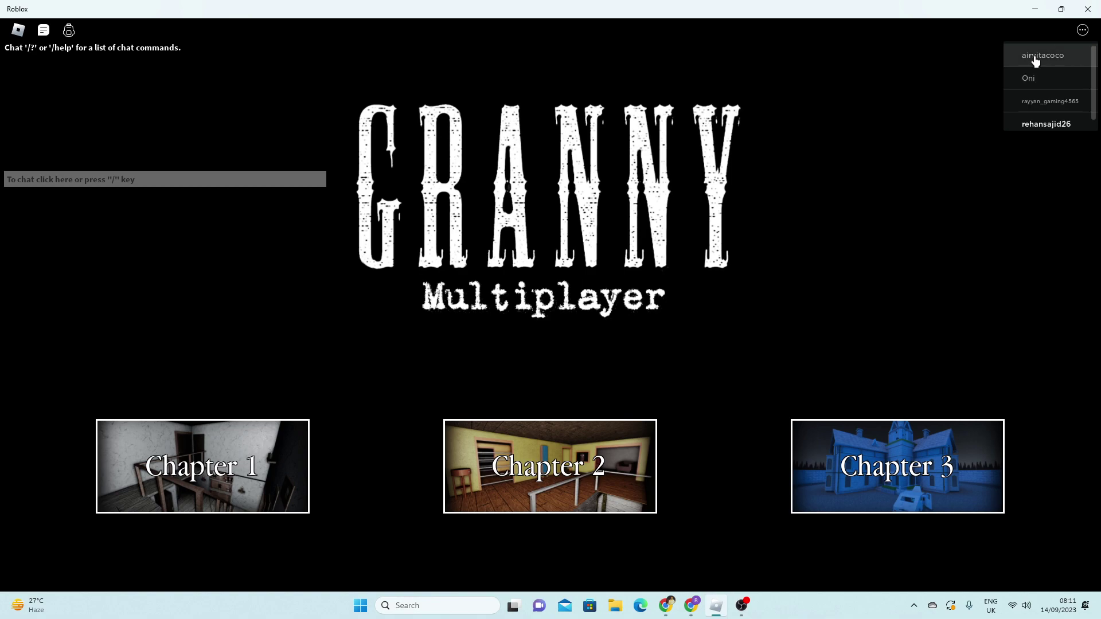
key("Escape")
left_click(591, 501)
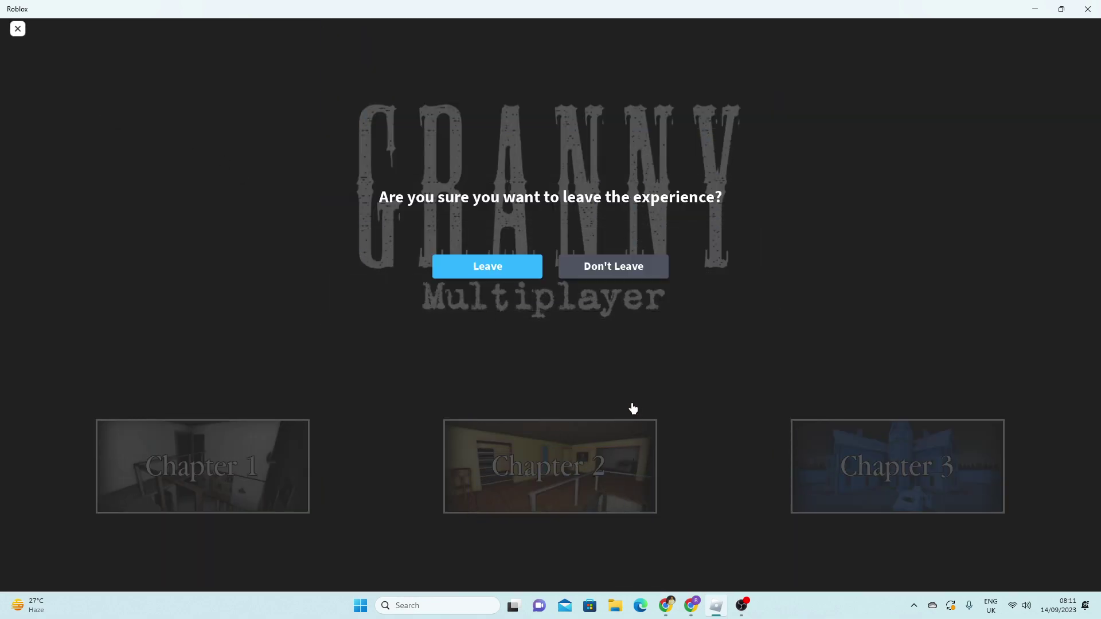
left_click(527, 277)
scroll(641, 388, "up", 5)
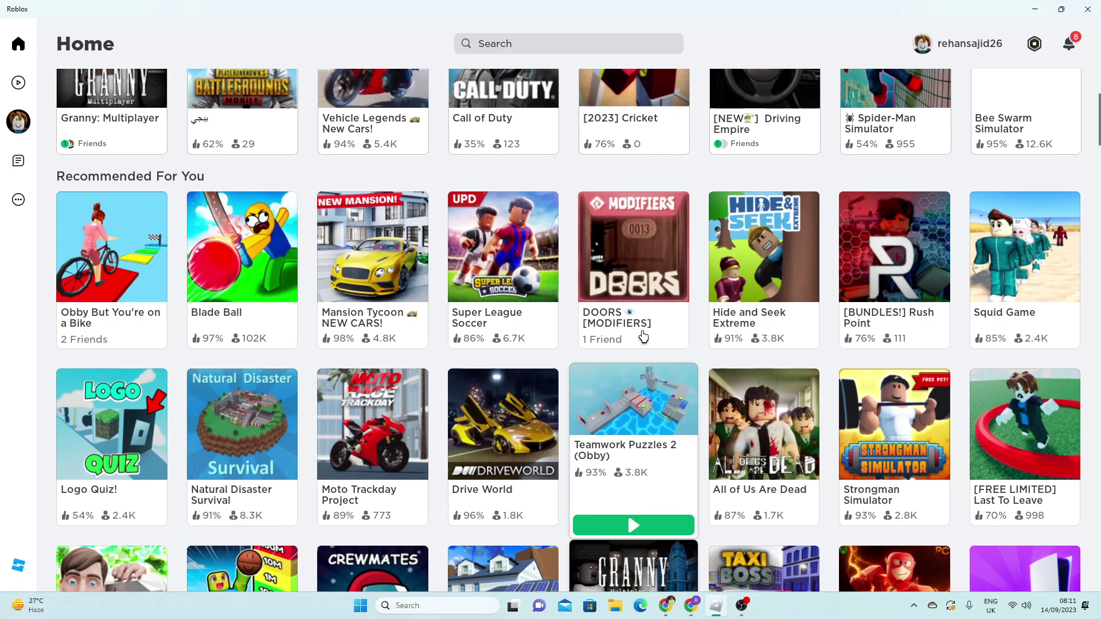
scroll(643, 337, "down", 3)
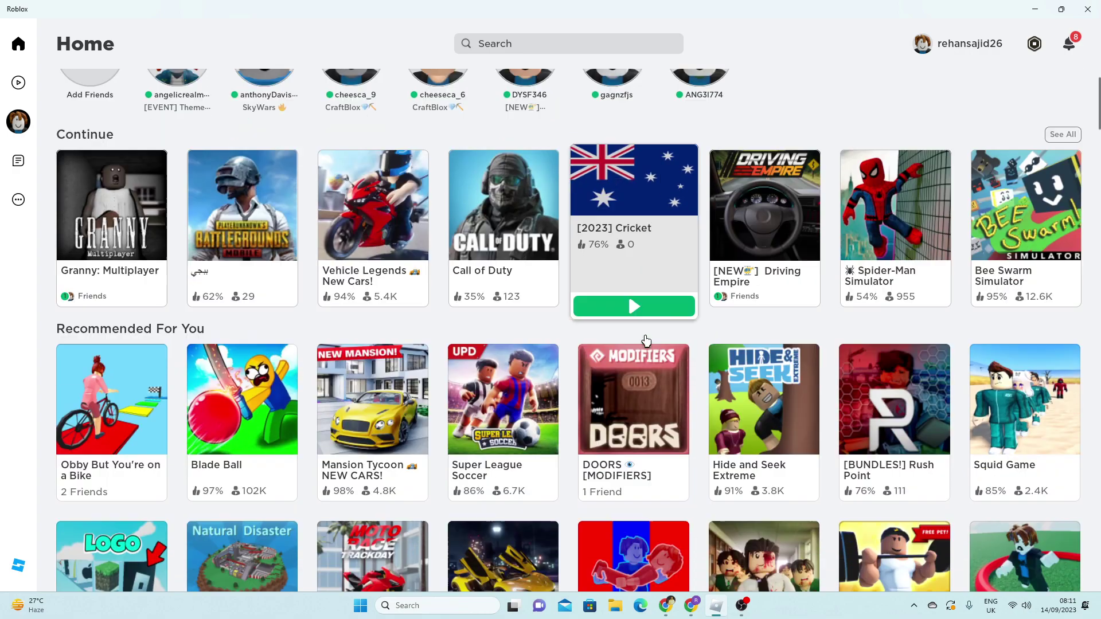